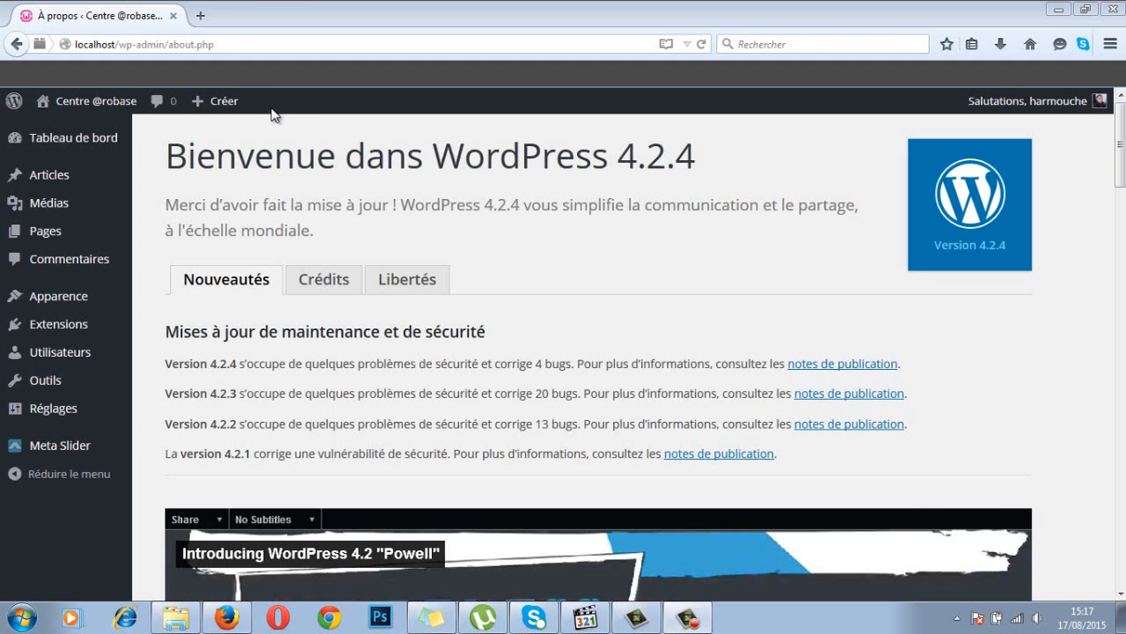
- Create a new page titled "Ma 1ère page"
{"action": "mouse_move", "coordinate": [226, 103]}
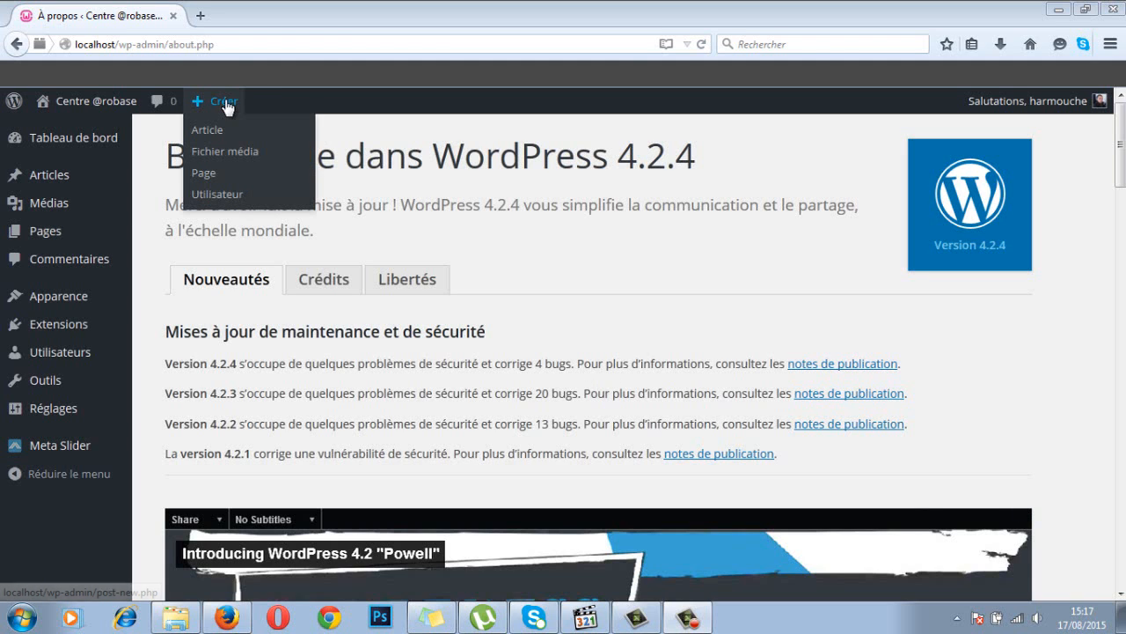
{"action": "left_click", "coordinate": [204, 173]}
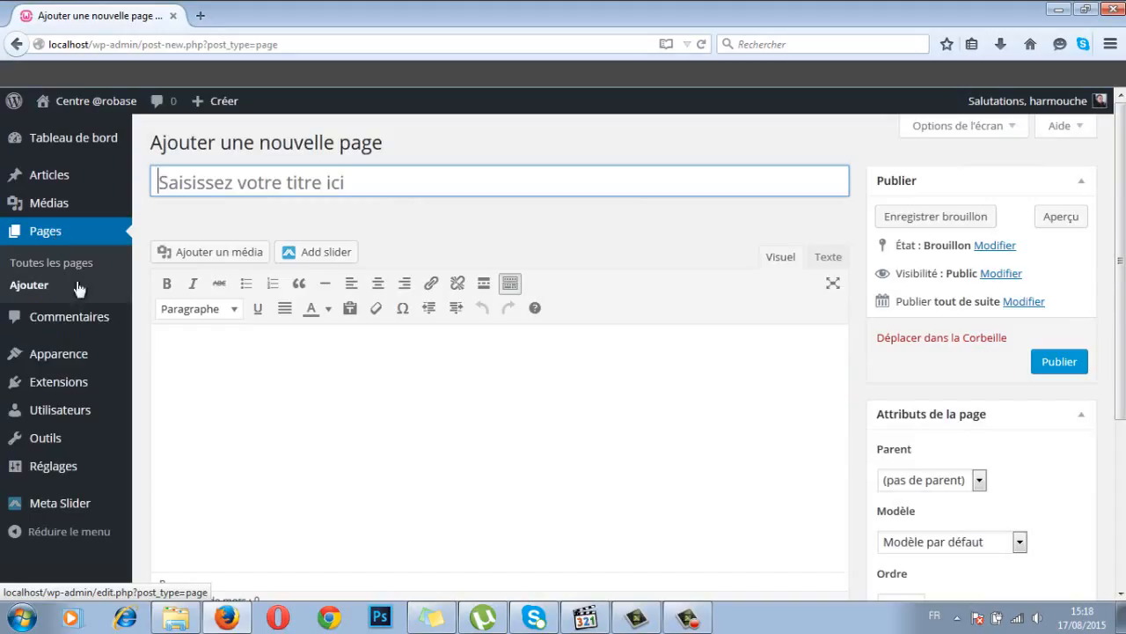
{"action": "left_click", "coordinate": [35, 285]}
{"action": "left_click", "coordinate": [191, 180]}
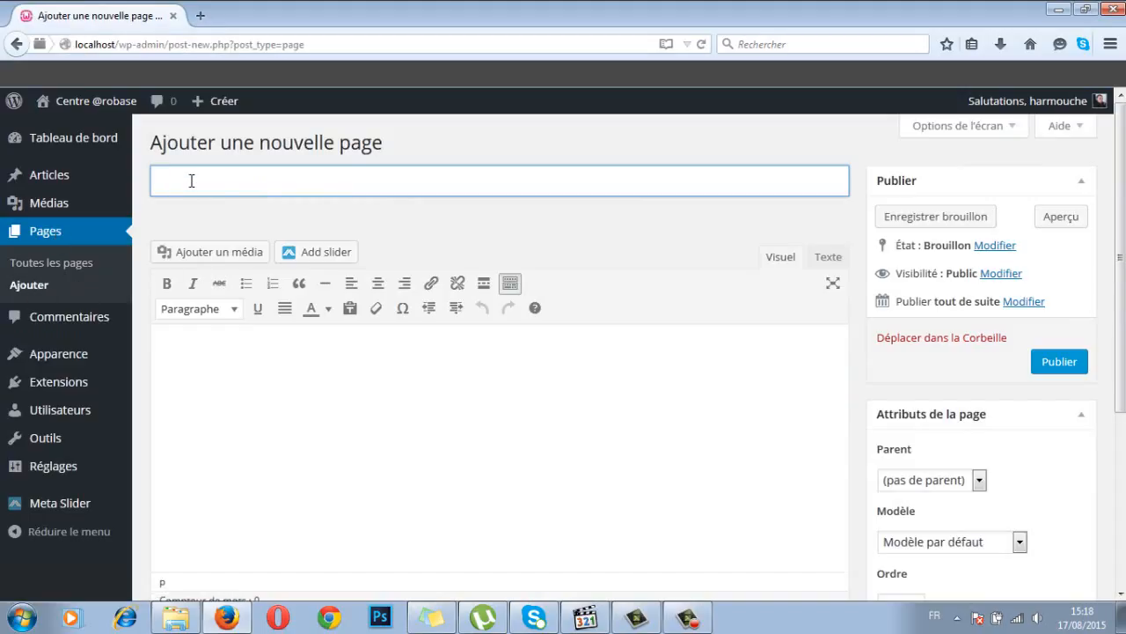
{"action": "type", "text": "Ma 1ère page"}
{"action": "left_click", "coordinate": [215, 368]}
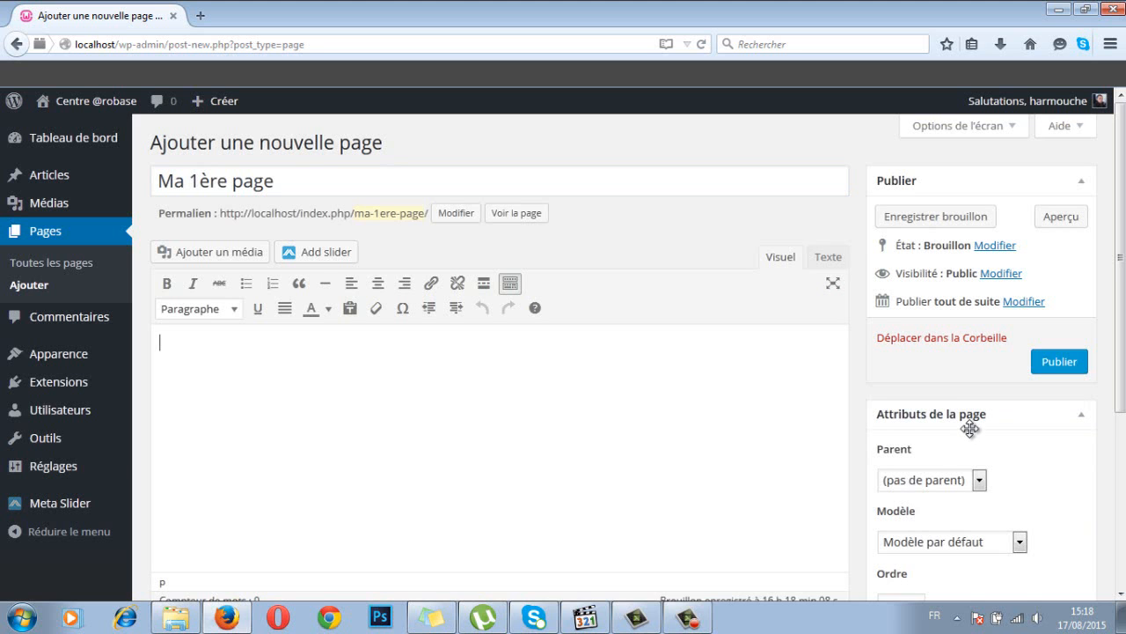
- Examine the available templates in the page attributes
{"action": "scroll", "coordinate": [1123, 219], "scroll_direction": "down", "scroll_amount": 2}
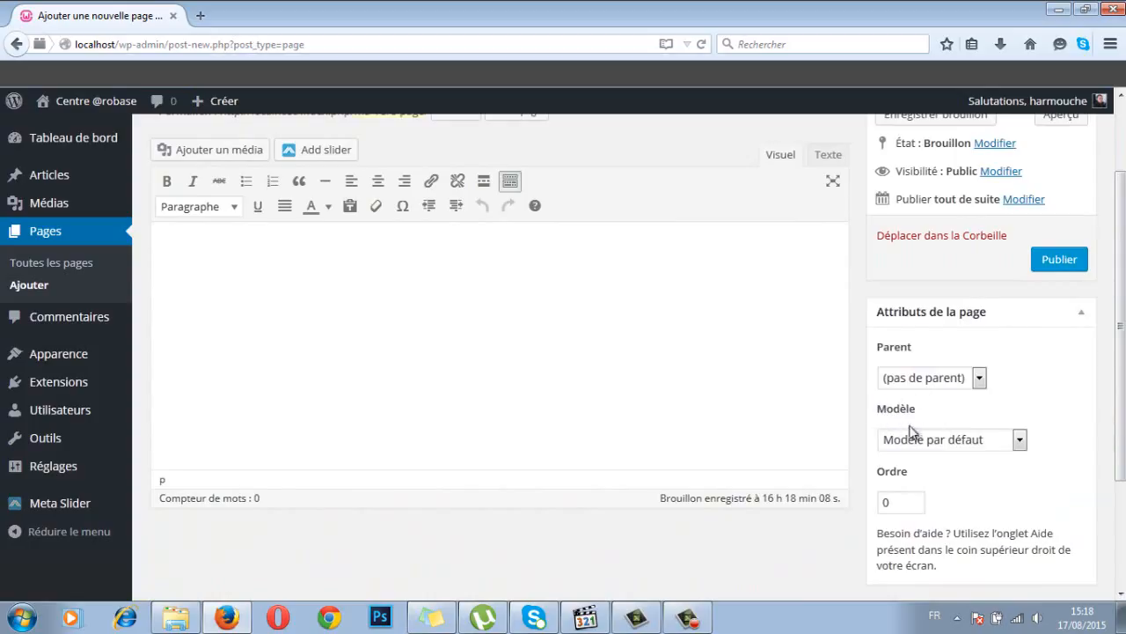
{"action": "left_click", "coordinate": [1019, 439]}
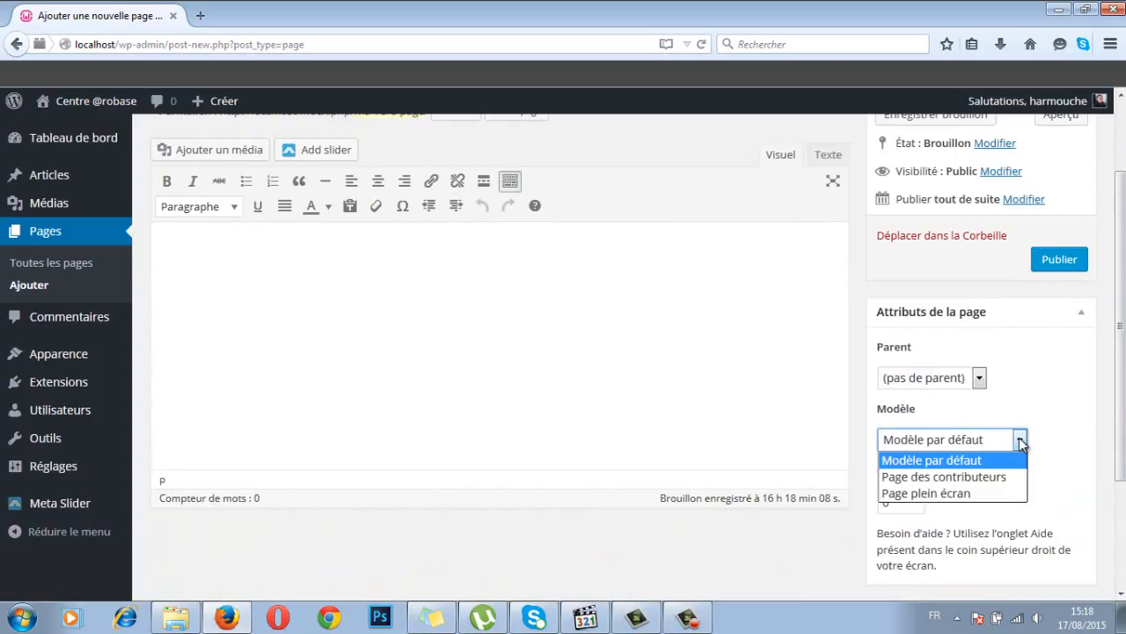
{"action": "left_click_drag", "start_coordinate": [1121, 317], "coordinate": [1121, 235]}
{"action": "left_click", "coordinate": [374, 412]}
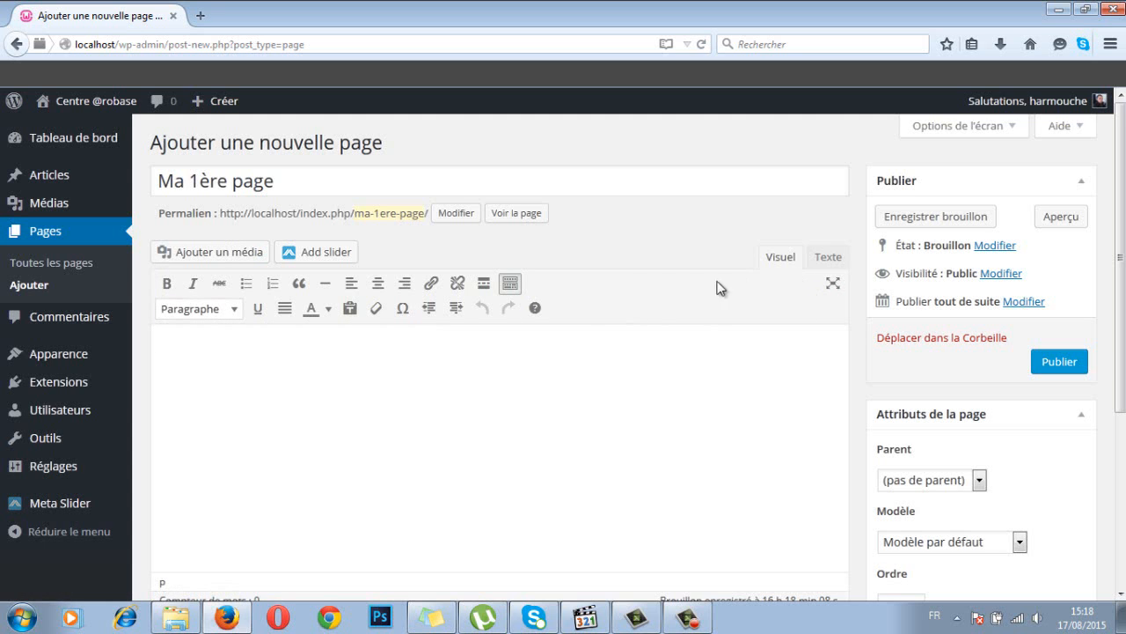
{"action": "left_click", "coordinate": [218, 254]}
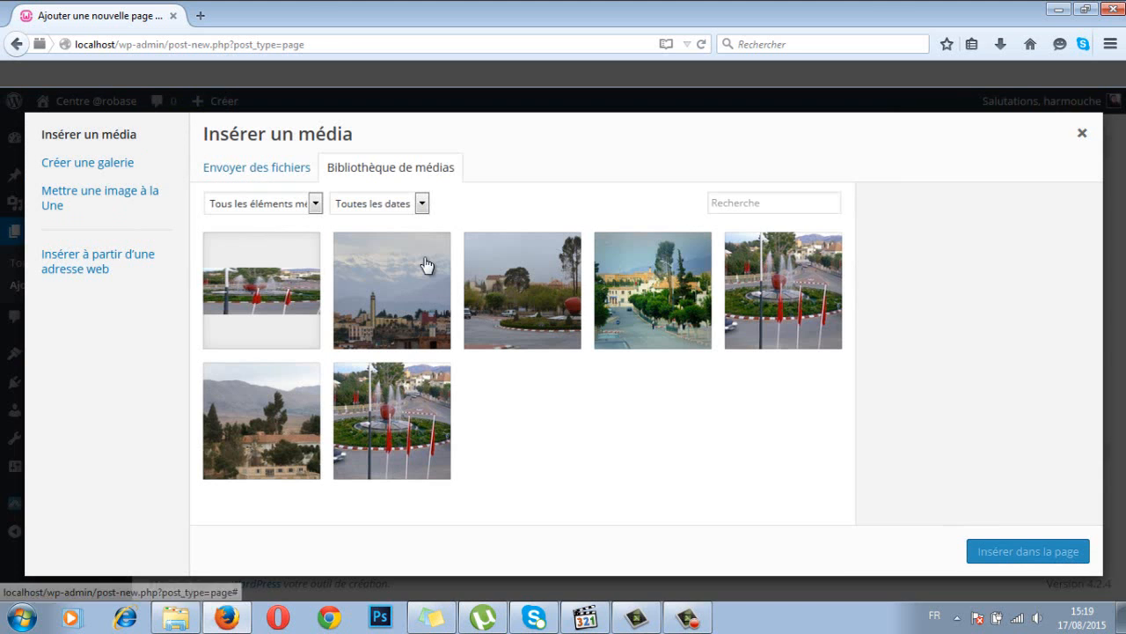
{"action": "left_click", "coordinate": [426, 264]}
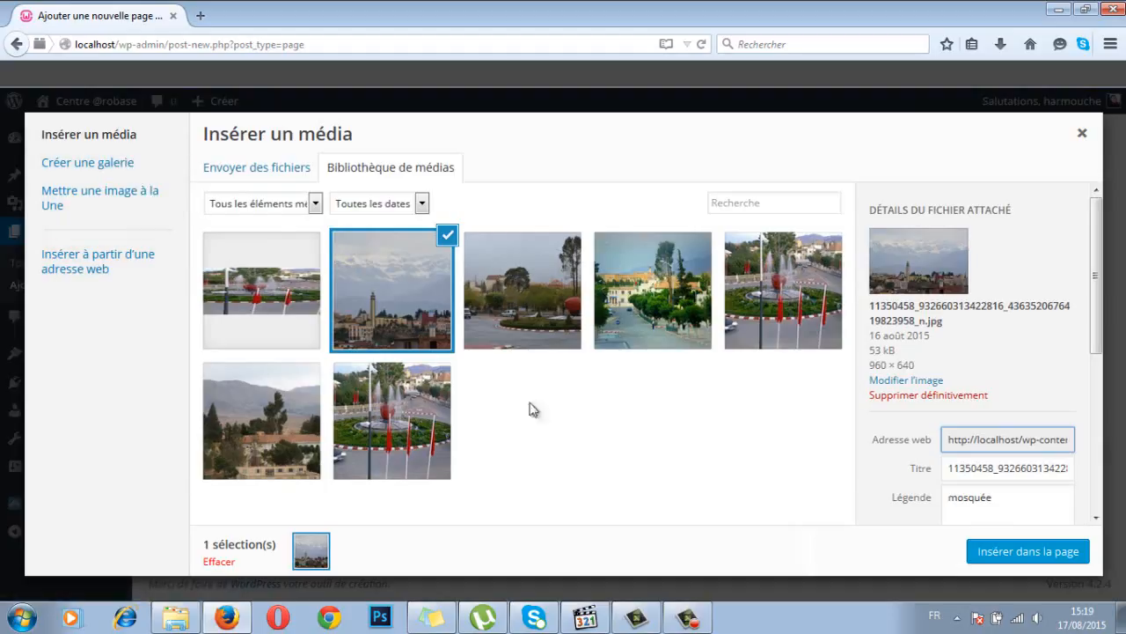
{"action": "left_click", "coordinate": [1082, 133]}
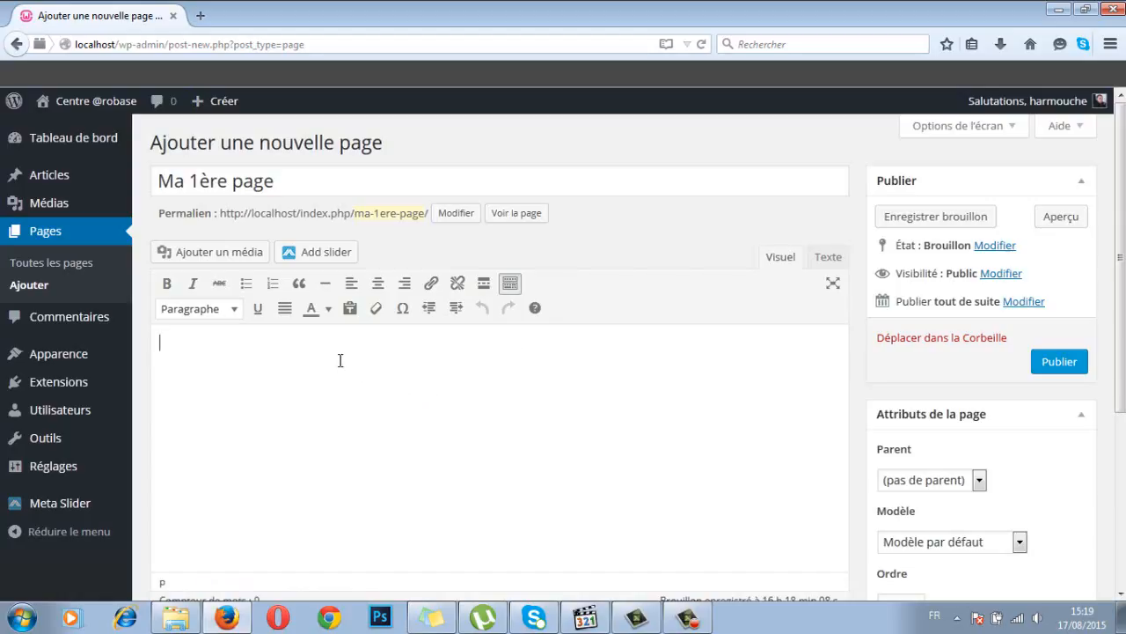
- Write "texte ici de la page" as the page body and insert the roundabout photo captioned "qsqsqsq" from the media library below it
{"action": "type", "text": "texte ici"}
{"action": "left_click", "coordinate": [220, 253]}
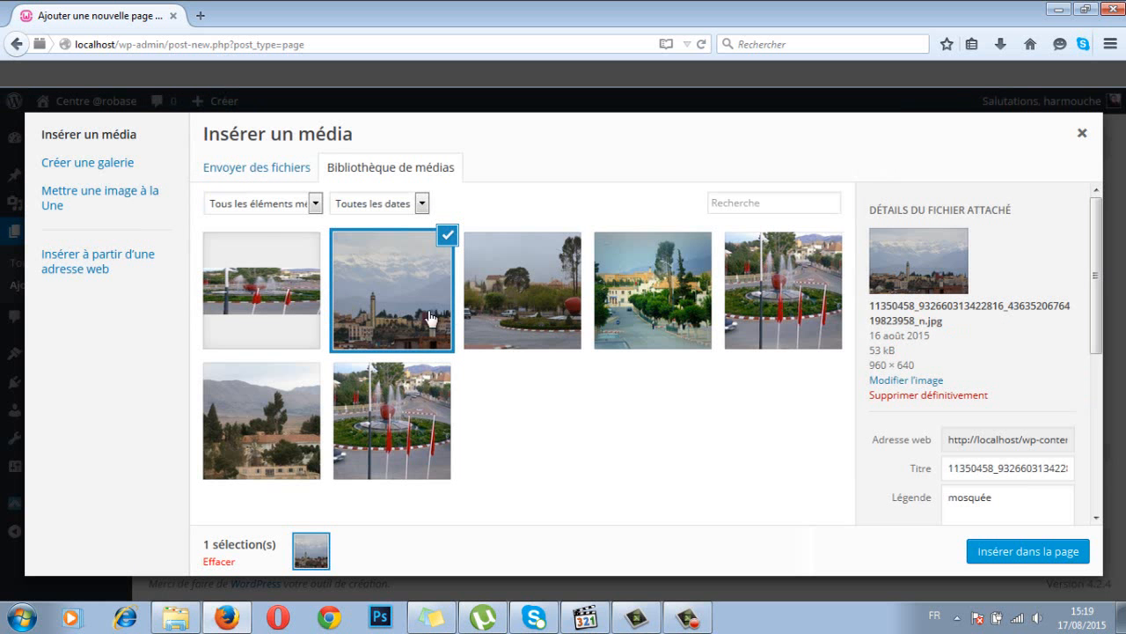
{"action": "left_click", "coordinate": [513, 297]}
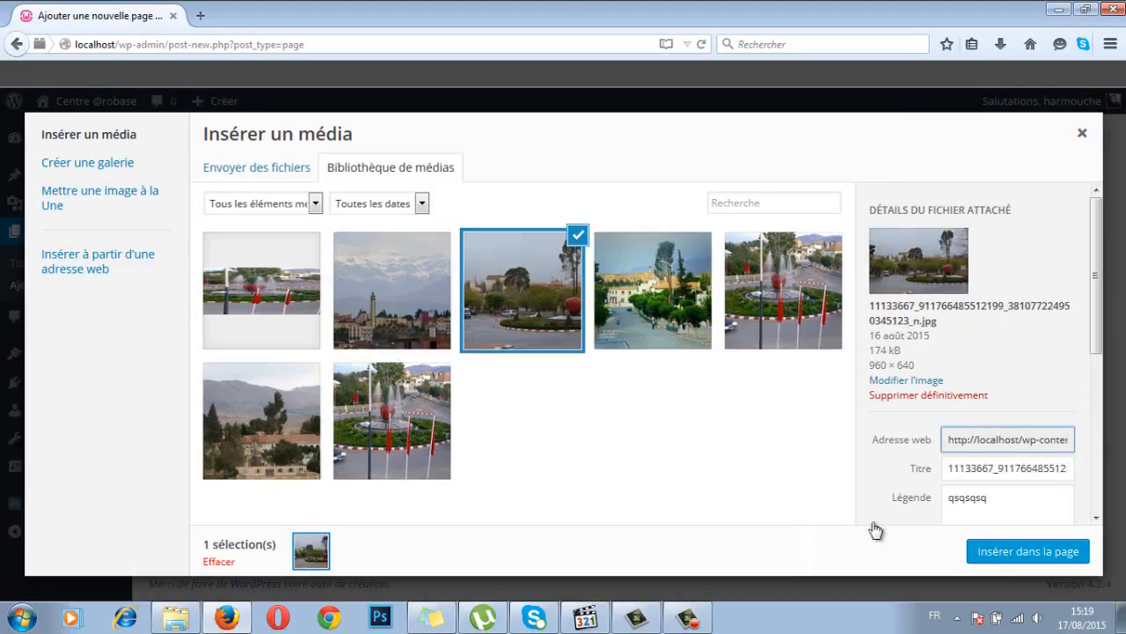
{"action": "left_click", "coordinate": [1017, 552]}
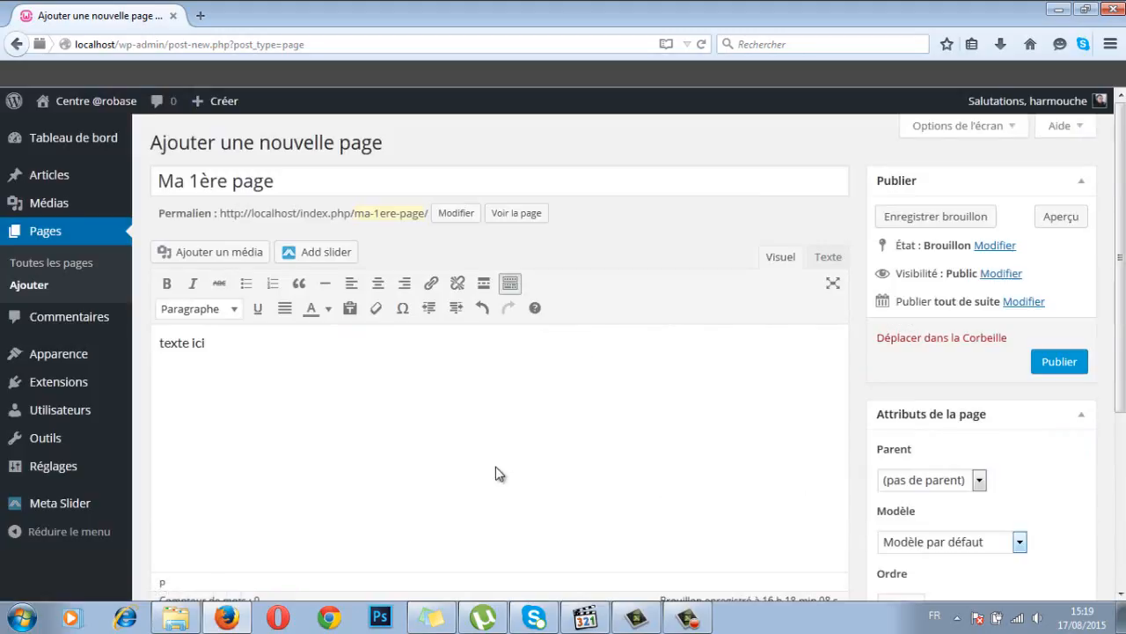
{"action": "left_click", "coordinate": [233, 343]}
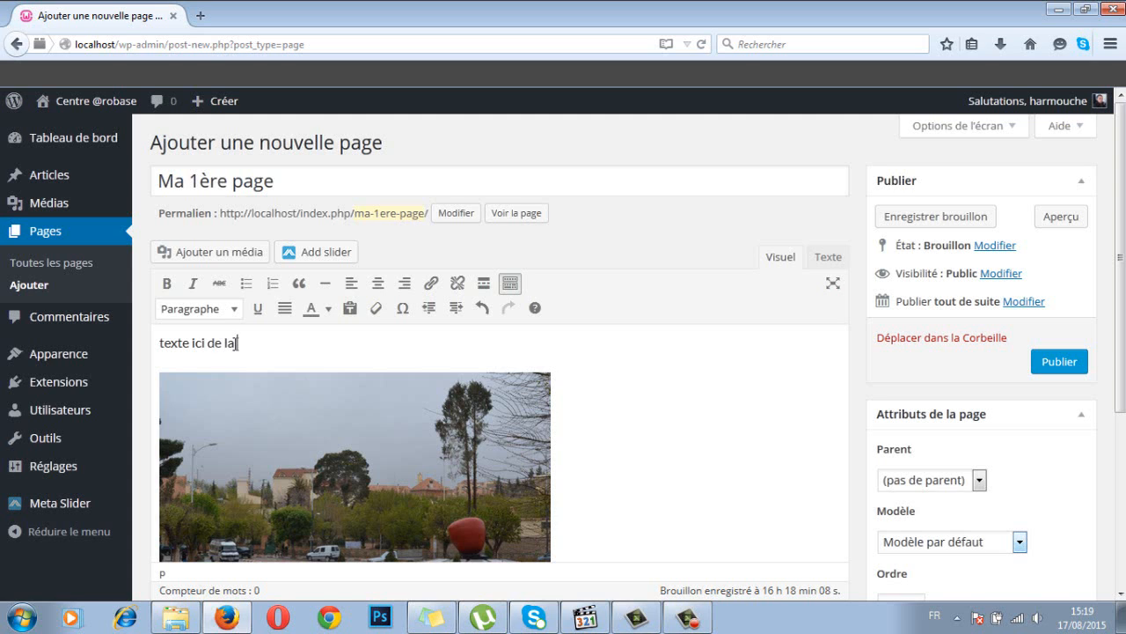
{"action": "left_click", "coordinate": [608, 452]}
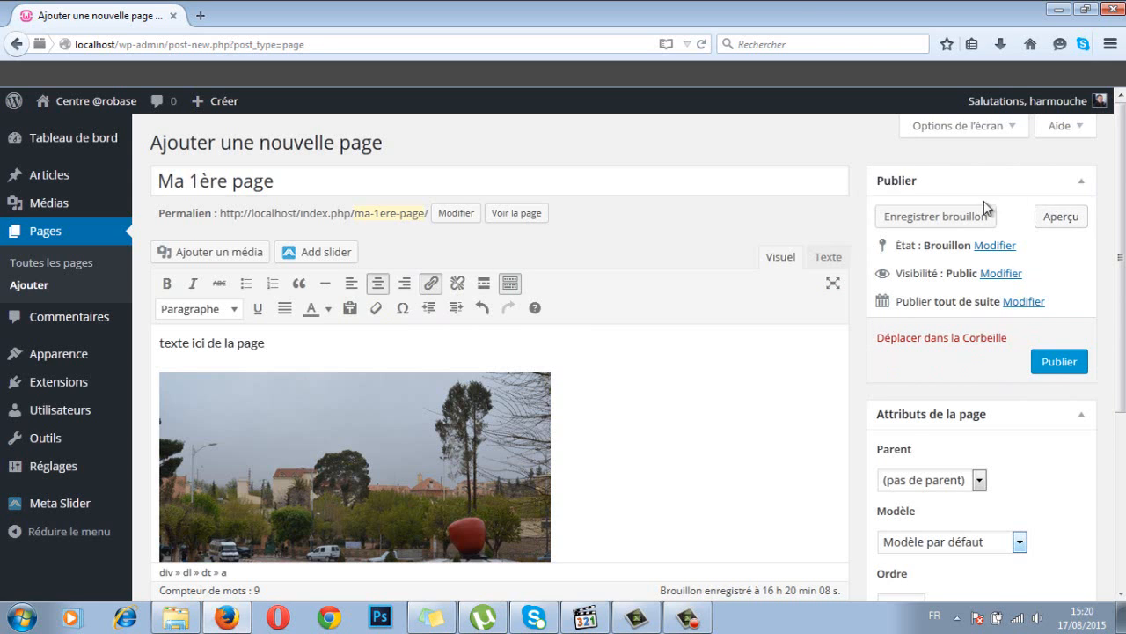
- Save the page as a draft and preview it down to its comment form
{"action": "left_click", "coordinate": [963, 218]}
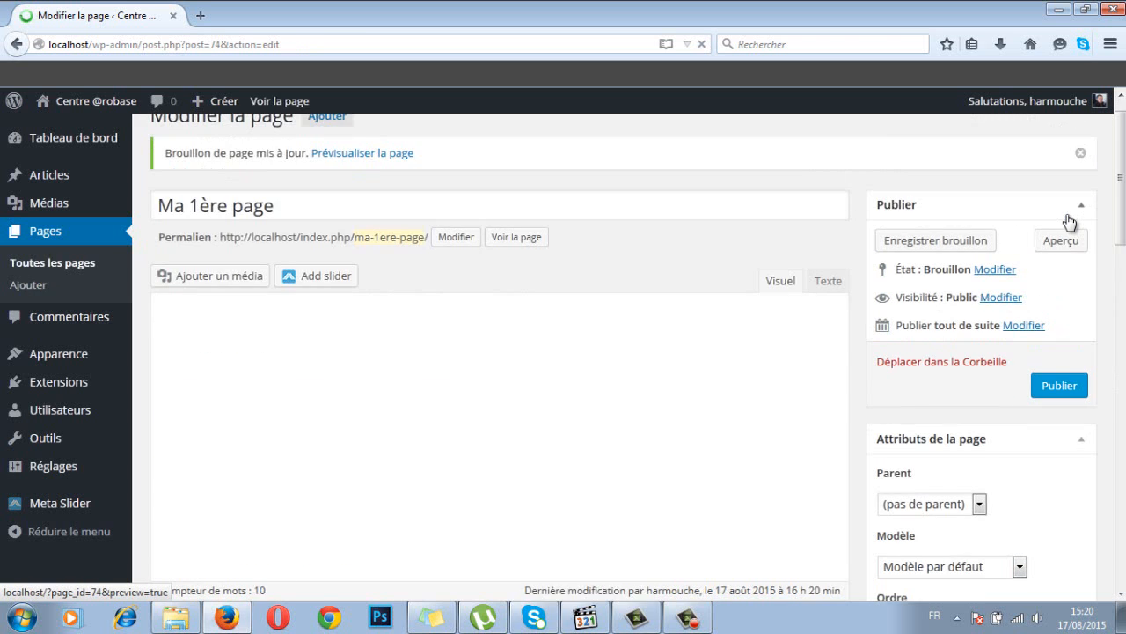
{"action": "left_click", "coordinate": [1063, 218]}
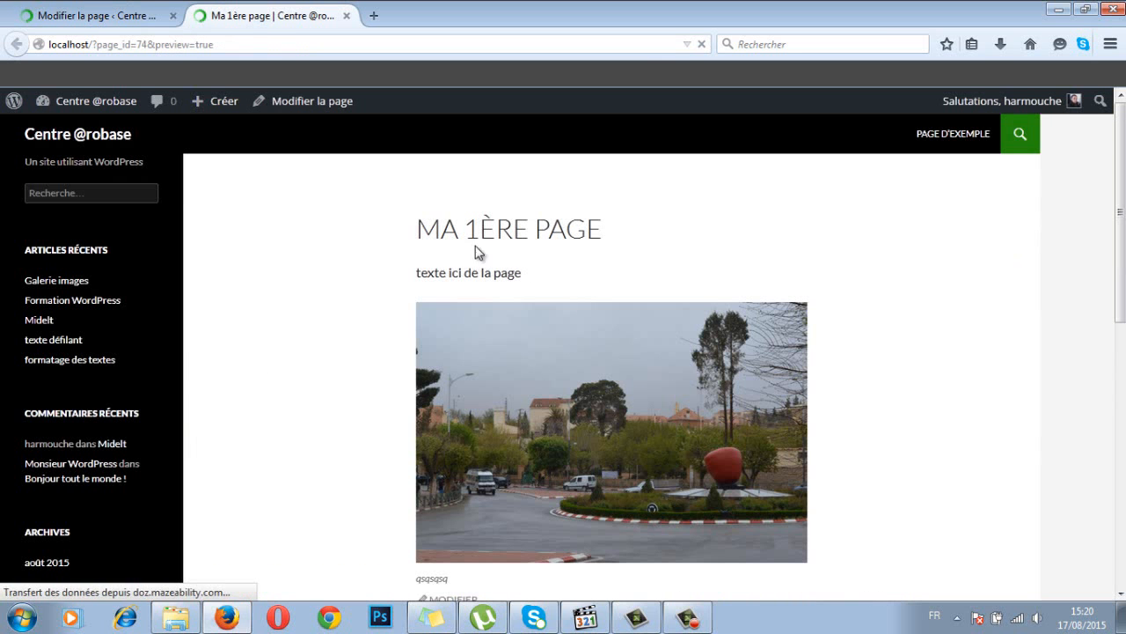
{"action": "scroll", "coordinate": [406, 305], "scroll_direction": "down", "scroll_amount": 5}
{"action": "scroll", "coordinate": [405, 303], "scroll_direction": "down", "scroll_amount": 5}
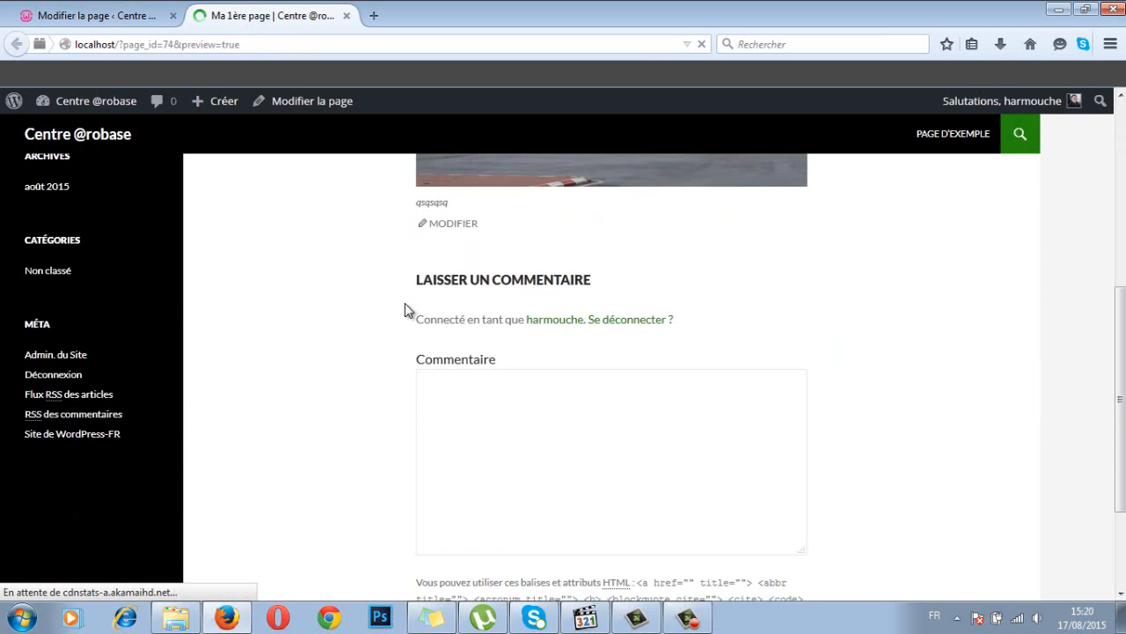
{"action": "scroll", "coordinate": [405, 302], "scroll_direction": "up", "scroll_amount": 2}
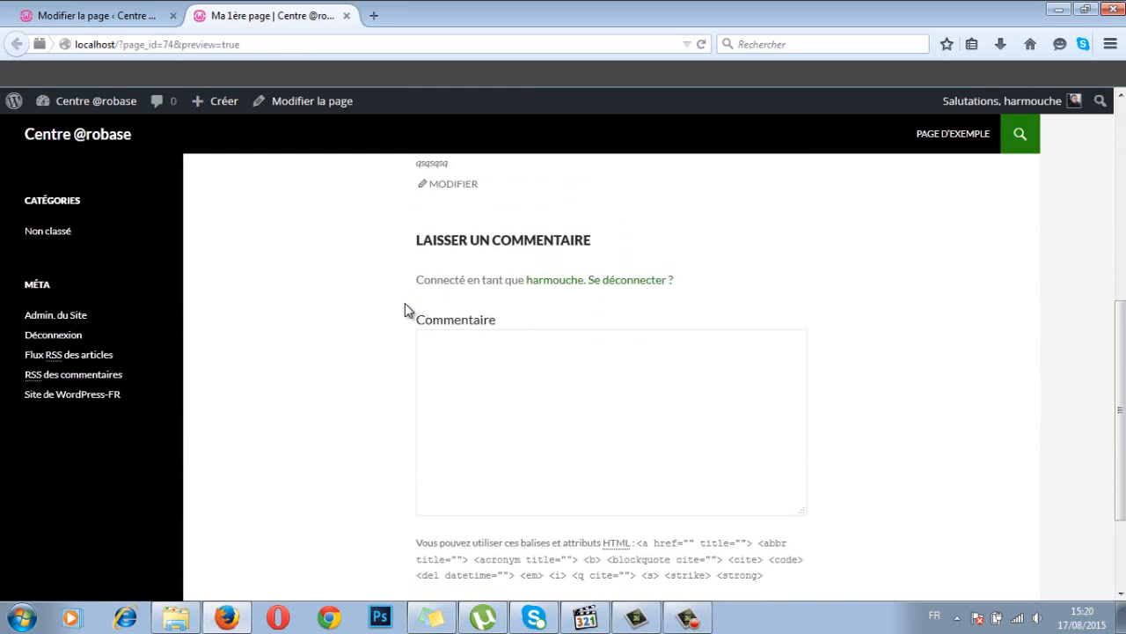
{"action": "left_click", "coordinate": [489, 396]}
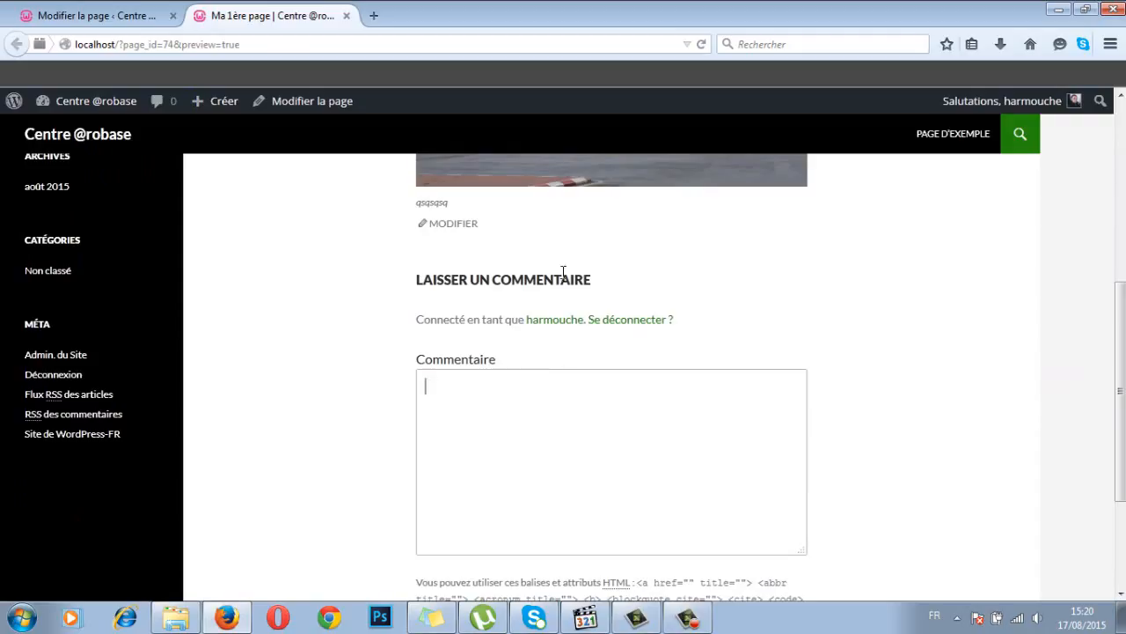
- Return to editing the page and enable the Discussion section in its screen options
{"action": "left_click", "coordinate": [122, 20]}
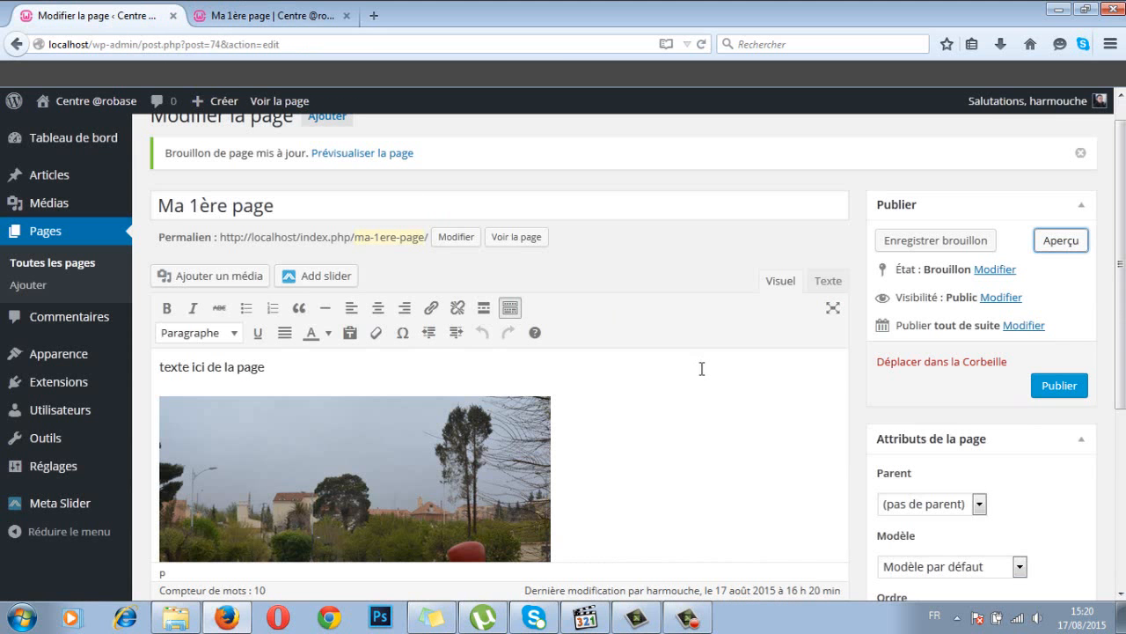
{"action": "scroll", "coordinate": [1121, 285], "scroll_direction": "down", "scroll_amount": 3}
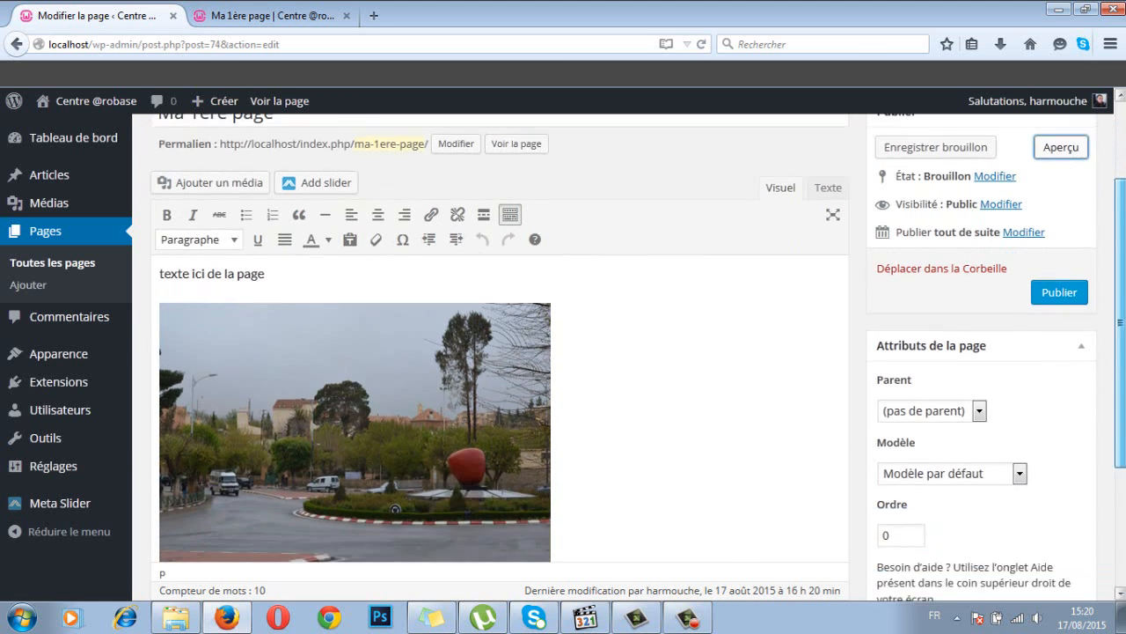
{"action": "left_click_drag", "start_coordinate": [1121, 453], "coordinate": [1121, 468]}
{"action": "scroll", "coordinate": [1121, 468], "scroll_direction": "up", "scroll_amount": 4}
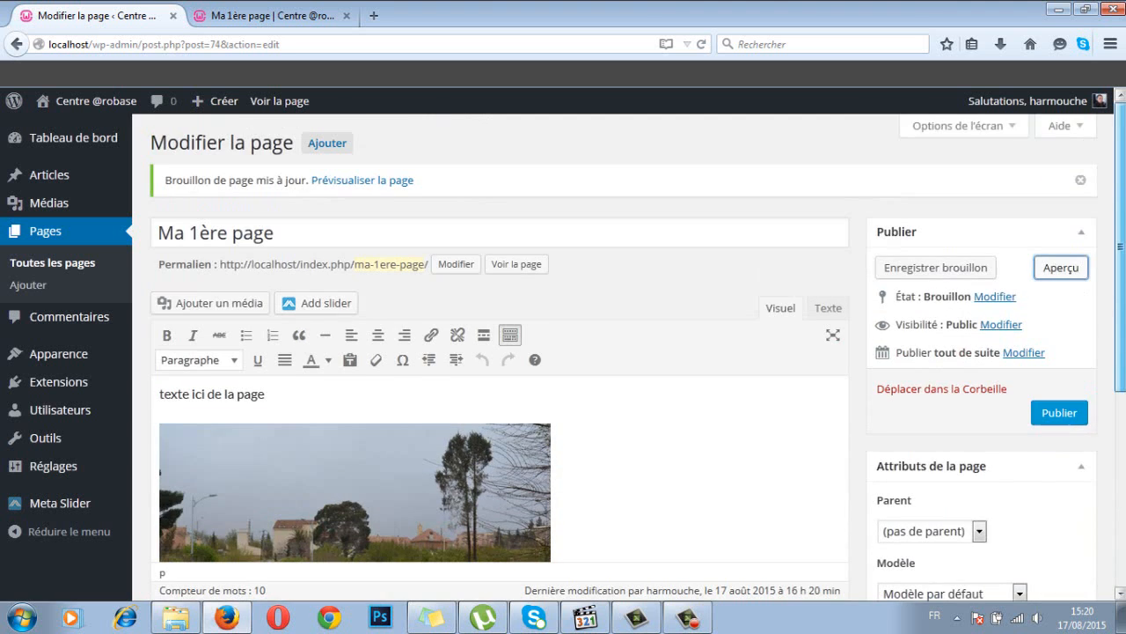
{"action": "left_click", "coordinate": [974, 124]}
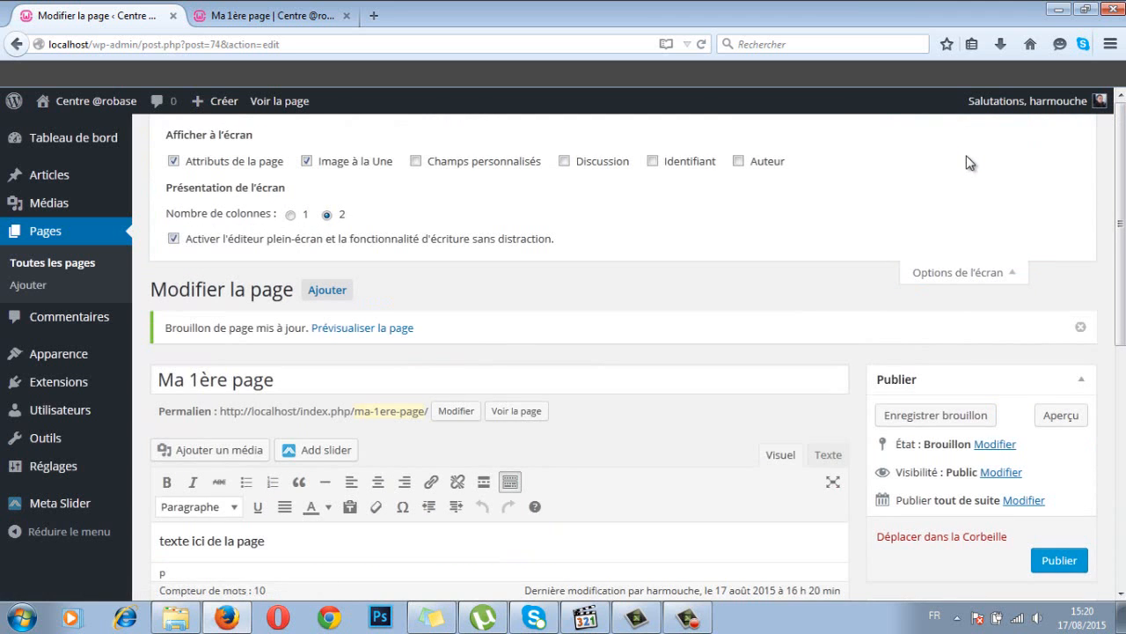
{"action": "left_click", "coordinate": [564, 161]}
{"action": "left_click", "coordinate": [958, 276]}
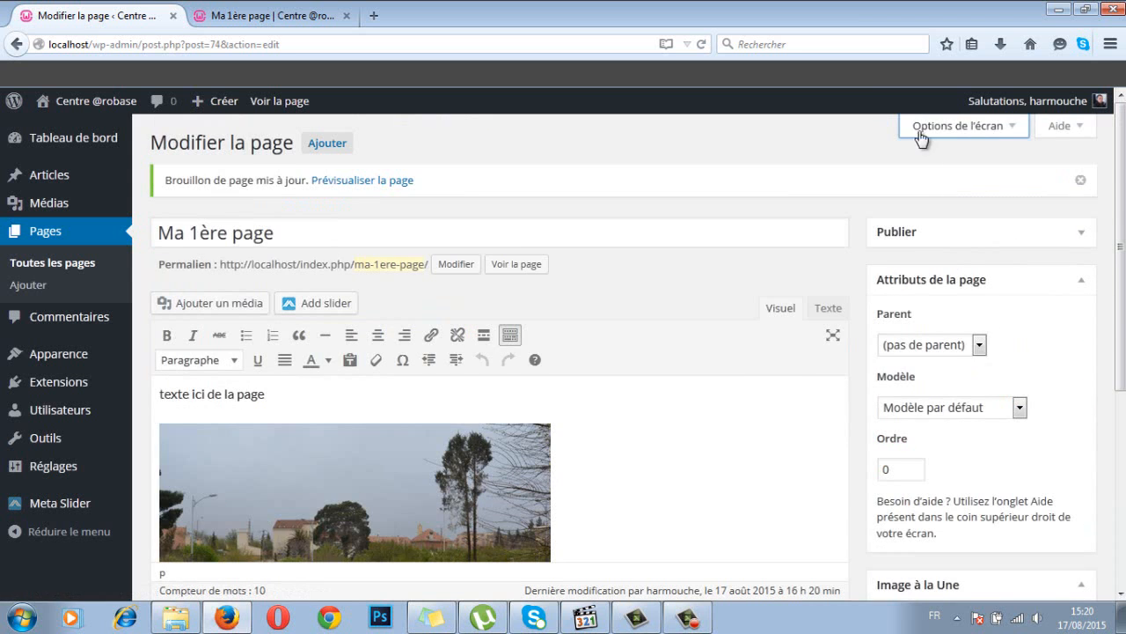
- Disallow comments on the page and save the draft
{"action": "scroll", "coordinate": [528, 352], "scroll_direction": "down", "scroll_amount": 3}
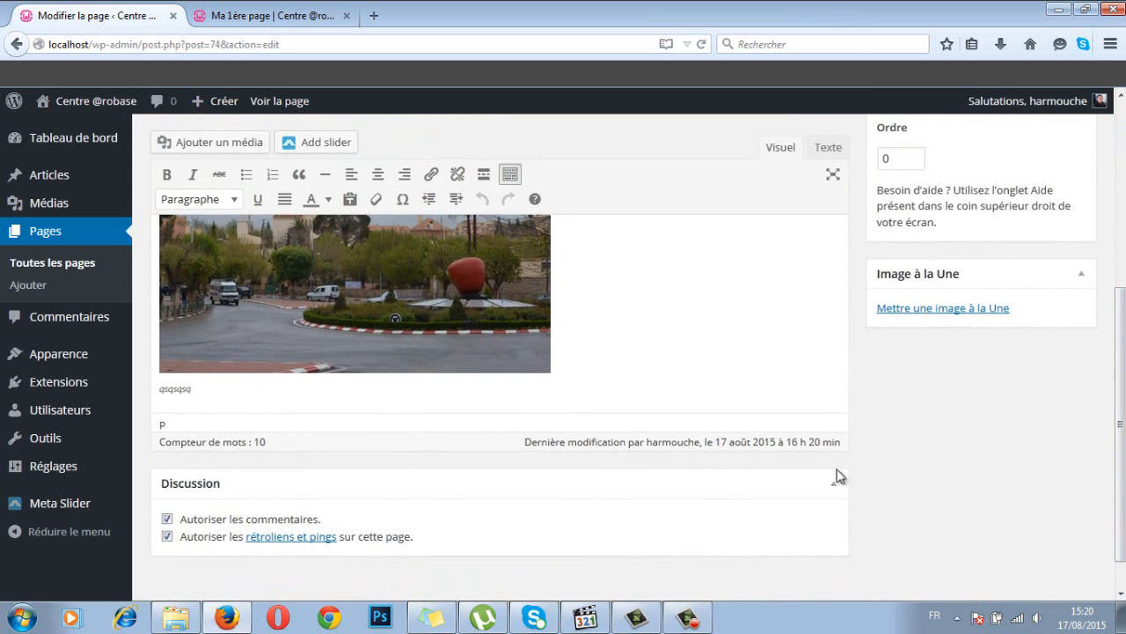
{"action": "left_click", "coordinate": [167, 519]}
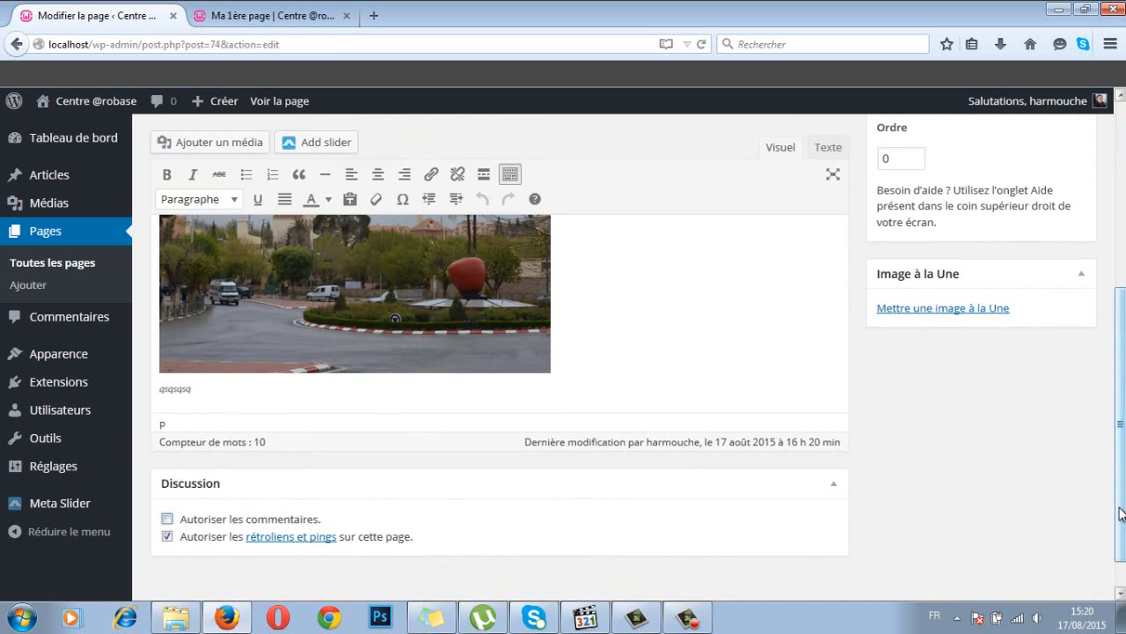
{"action": "left_click_drag", "start_coordinate": [1120, 424], "coordinate": [1120, 246]}
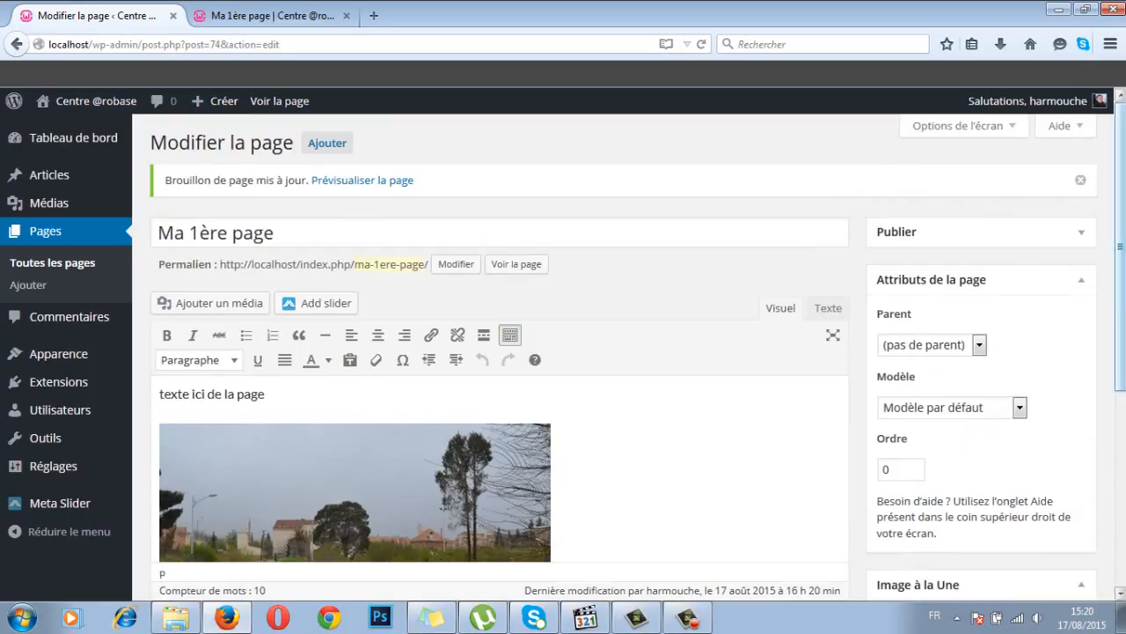
{"action": "left_click", "coordinate": [1083, 232]}
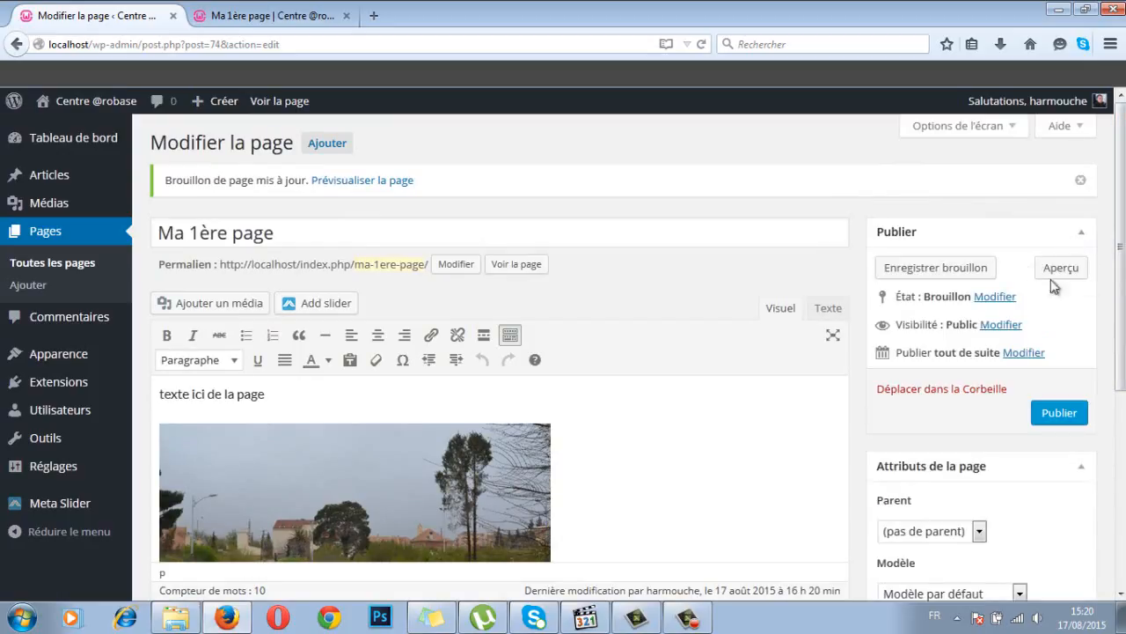
{"action": "left_click", "coordinate": [987, 275]}
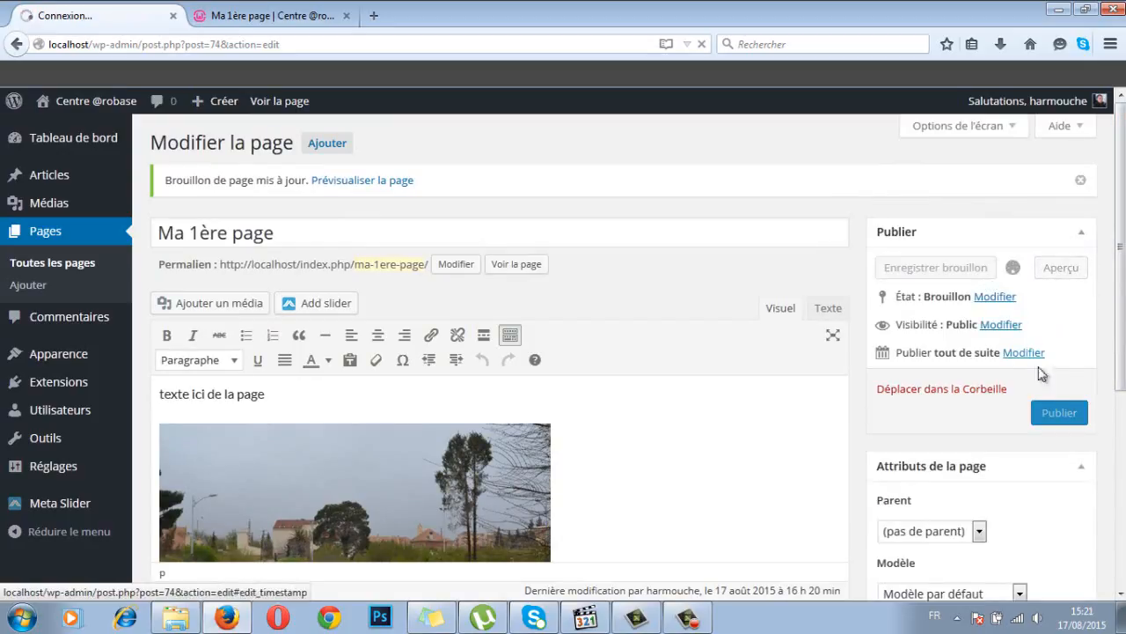
- Reload the page preview and check the area below the photo for the comment form
{"action": "left_click", "coordinate": [312, 18]}
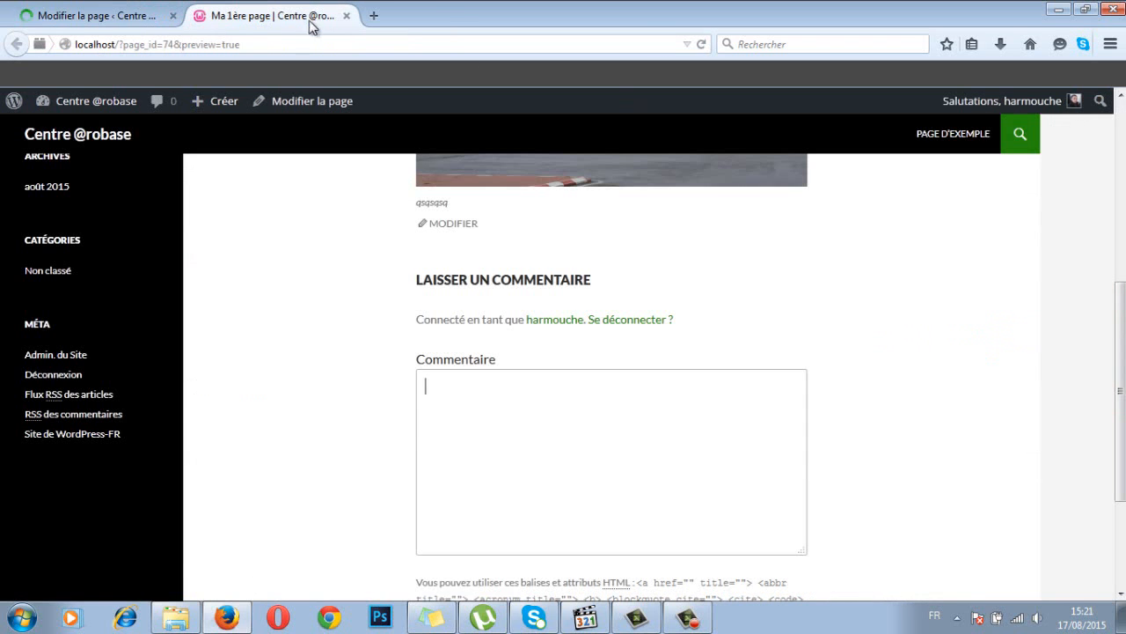
{"action": "left_click", "coordinate": [250, 45]}
{"action": "key", "text": "Return"}
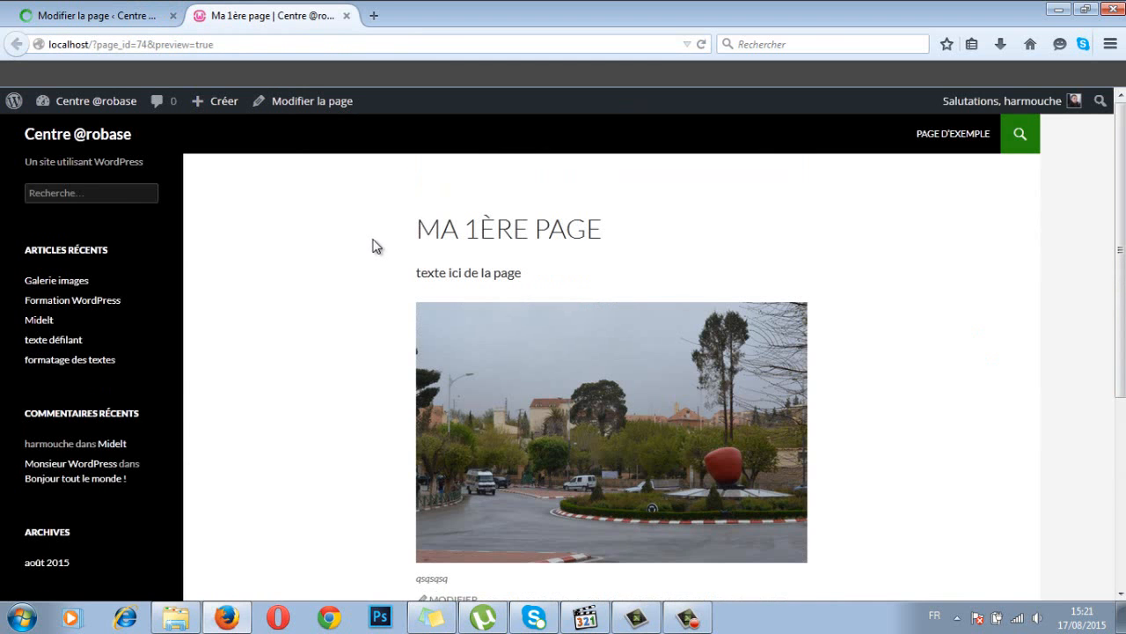
{"action": "scroll", "coordinate": [413, 273], "scroll_direction": "down", "scroll_amount": 3}
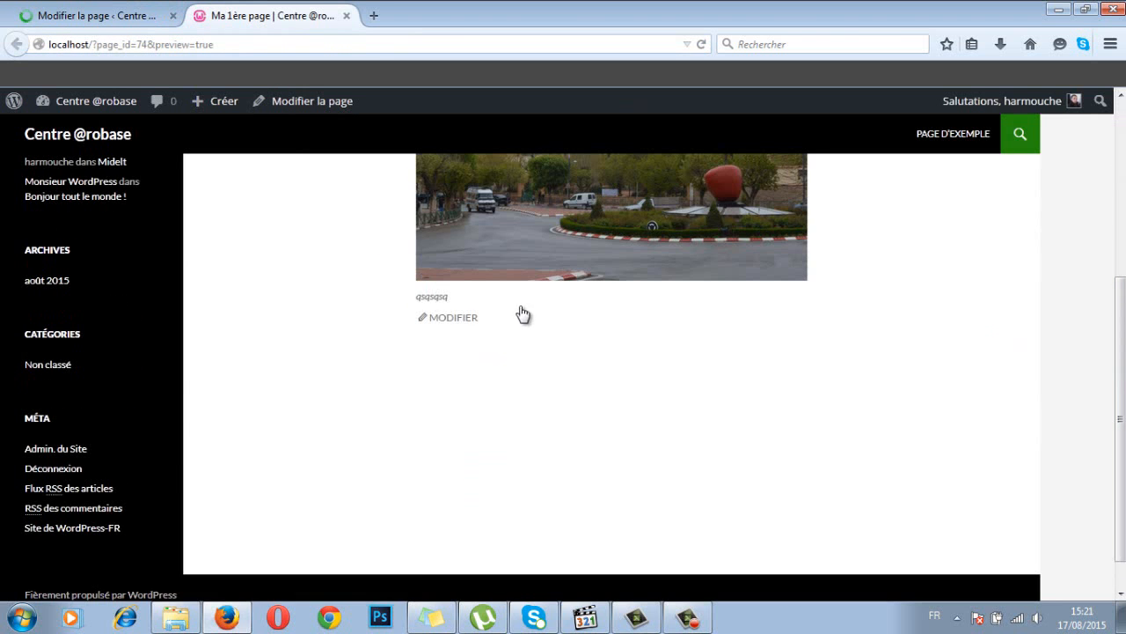
{"action": "scroll", "coordinate": [520, 314], "scroll_direction": "up", "scroll_amount": 2}
{"action": "left_click", "coordinate": [522, 313]}
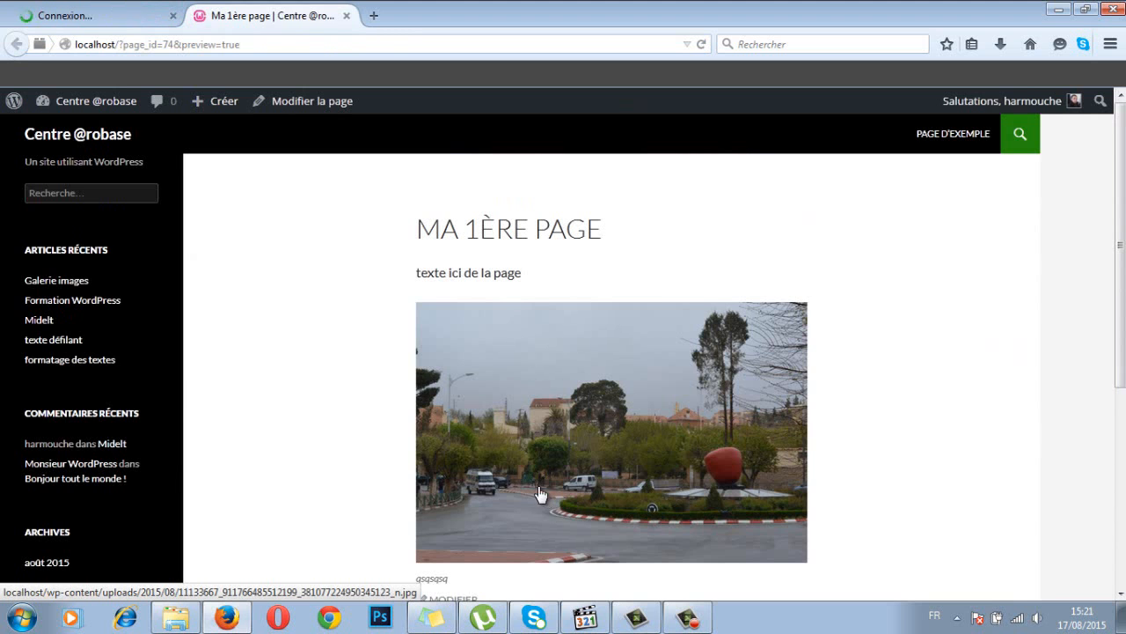
{"action": "scroll", "coordinate": [540, 495], "scroll_direction": "down", "scroll_amount": 3}
{"action": "scroll", "coordinate": [542, 503], "scroll_direction": "up", "scroll_amount": 4}
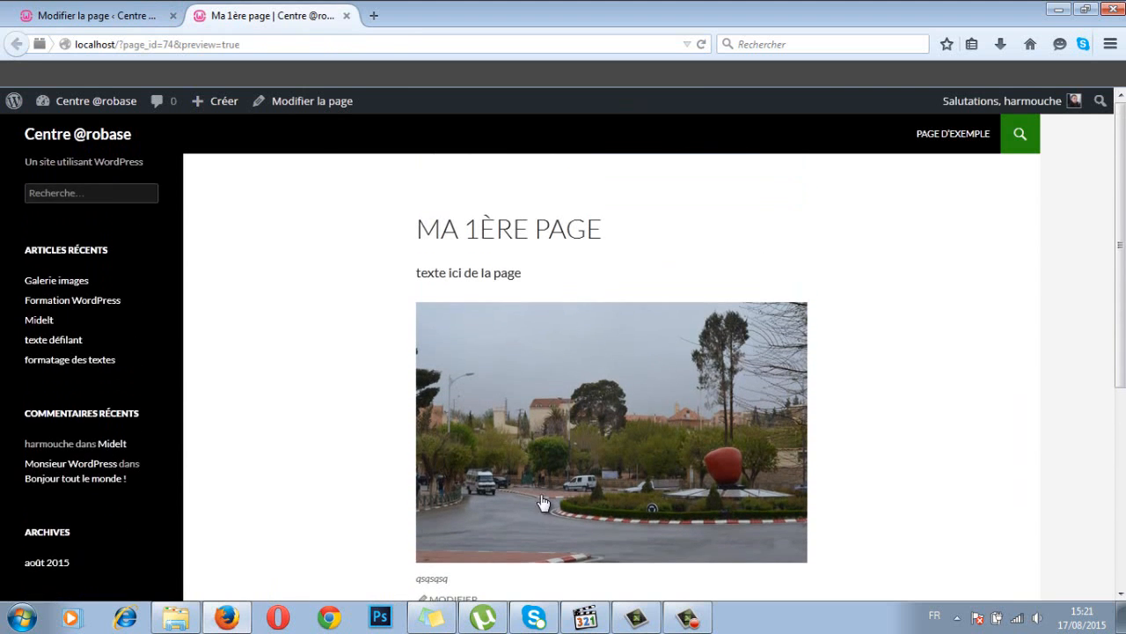
- Open the list of all pages and check the exact modification time of the first "Ma 1ère page" draft
{"action": "left_click", "coordinate": [114, 16]}
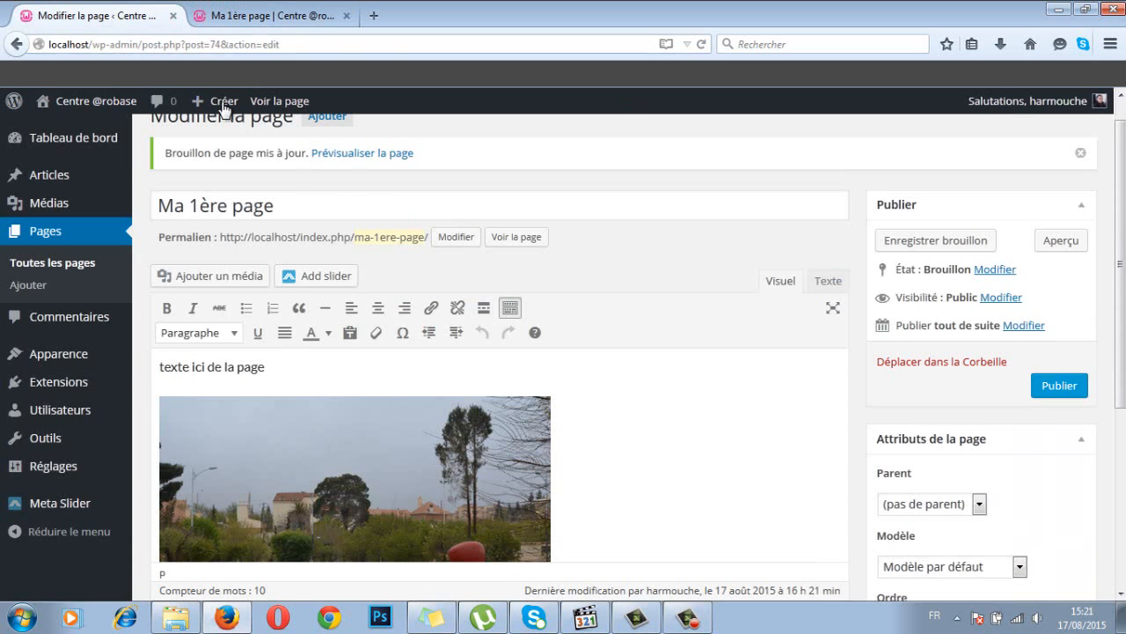
{"action": "left_click", "coordinate": [67, 265]}
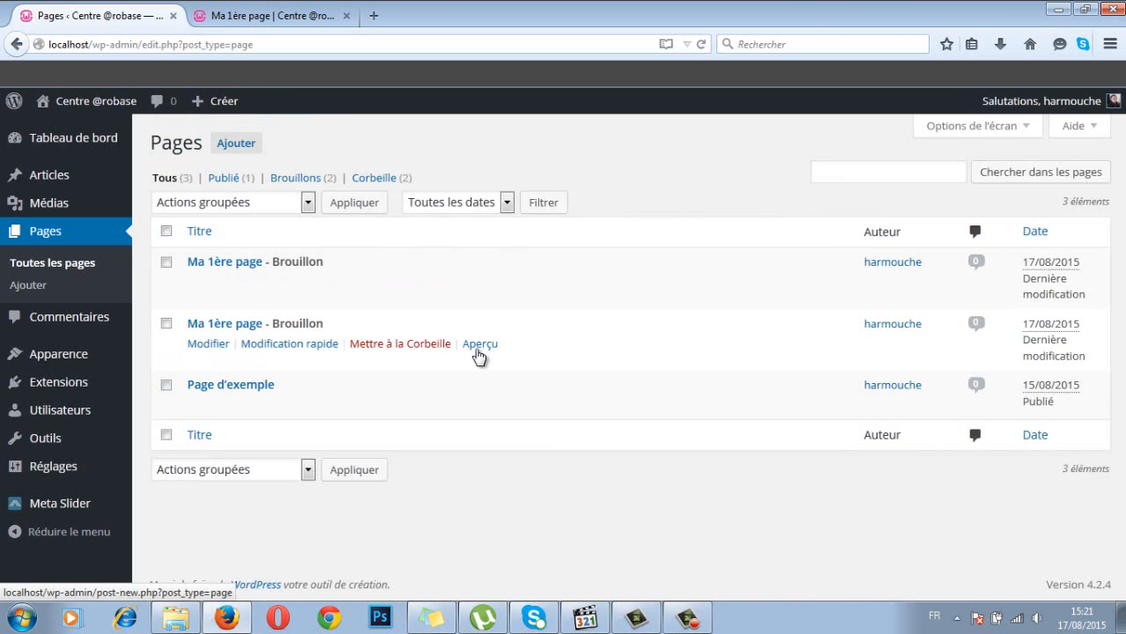
{"action": "left_click", "coordinate": [238, 263]}
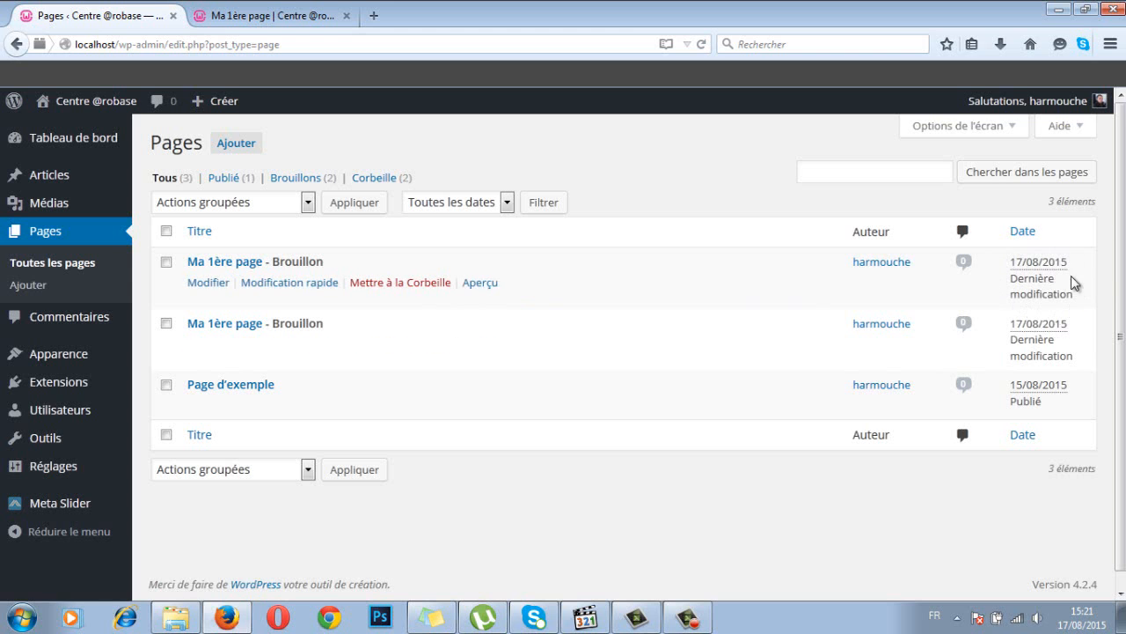
{"action": "mouse_move", "coordinate": [1058, 267]}
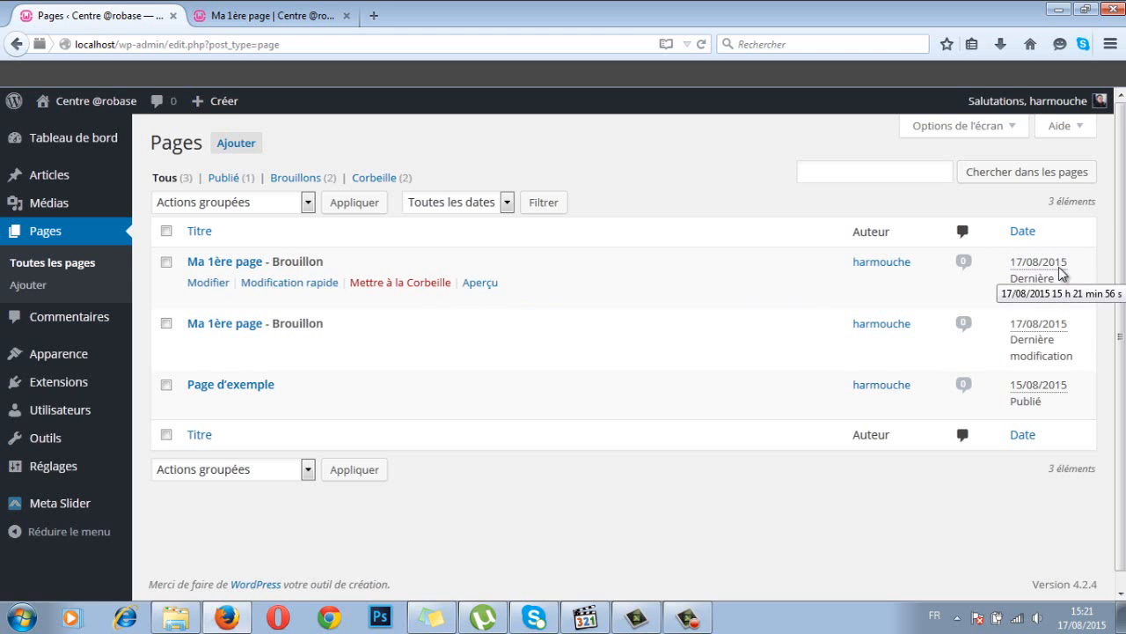